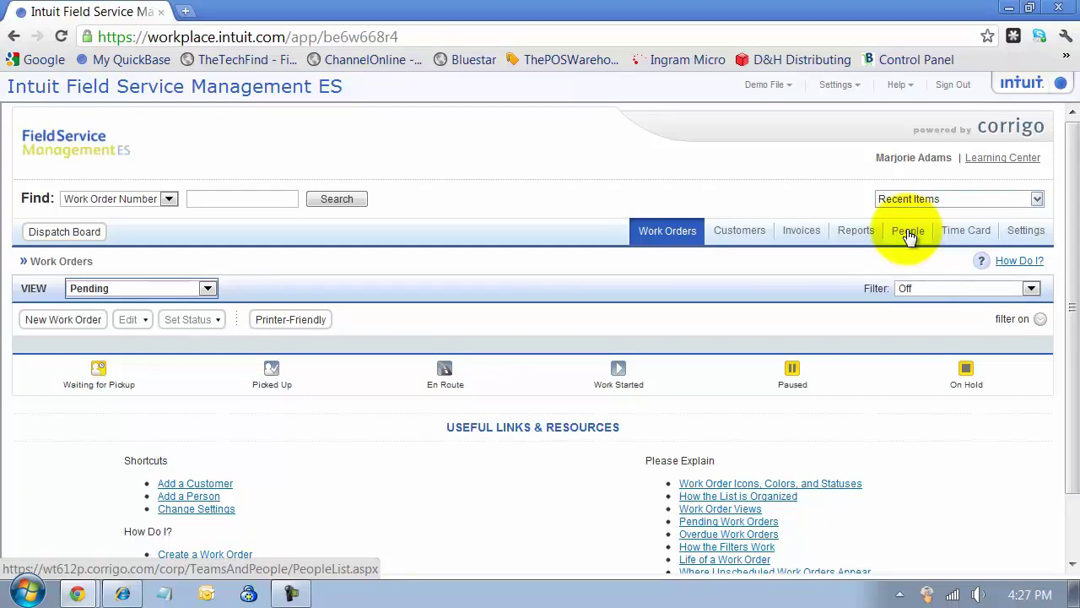
- Open the People list with Filter left Off and the view set to All Users
click(910, 237)
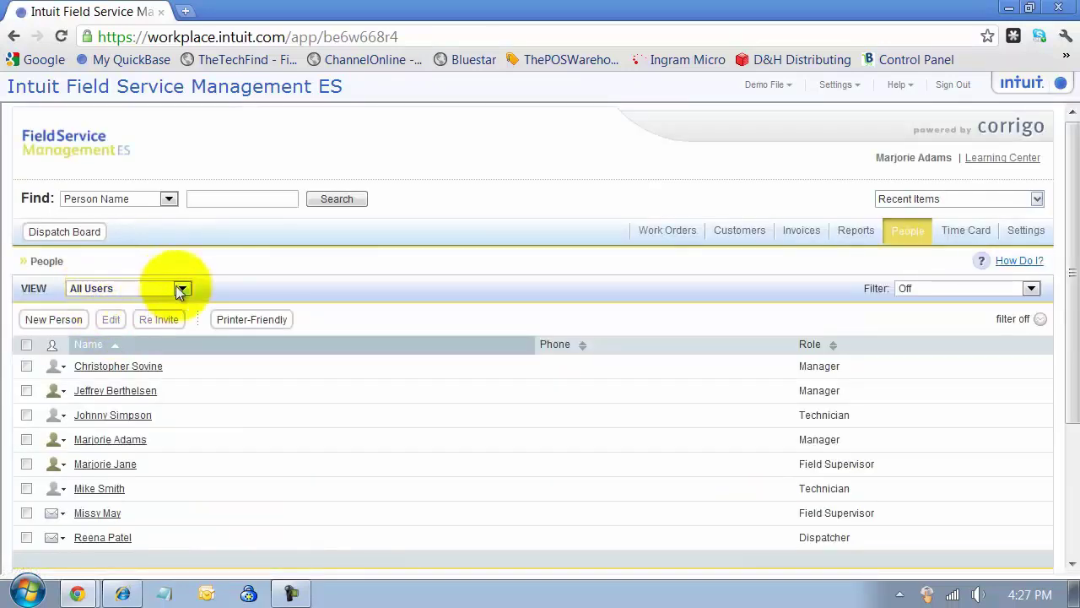
click(1031, 288)
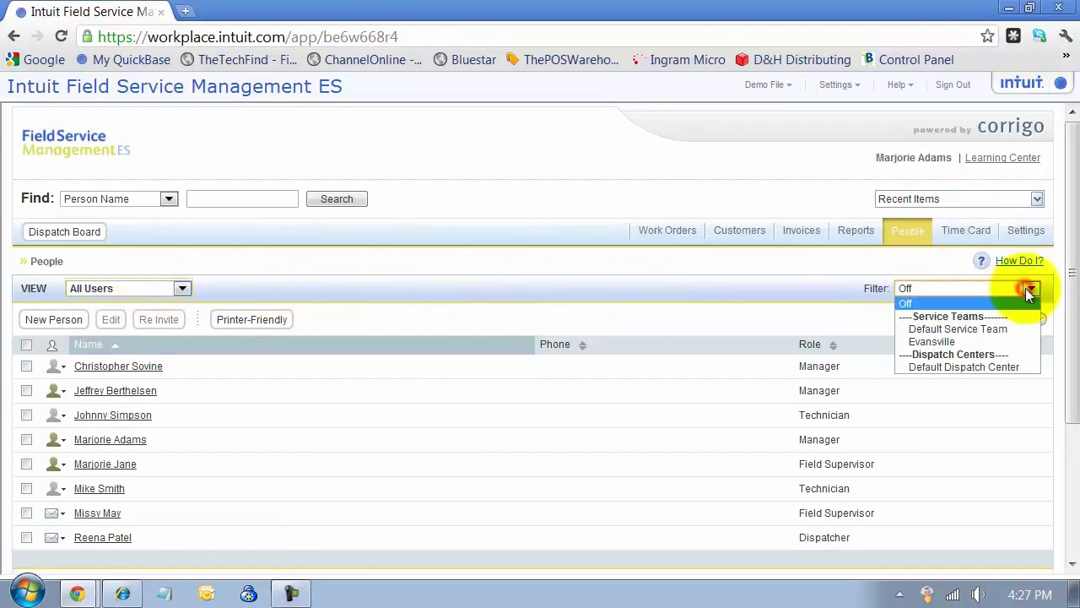
click(915, 304)
click(179, 291)
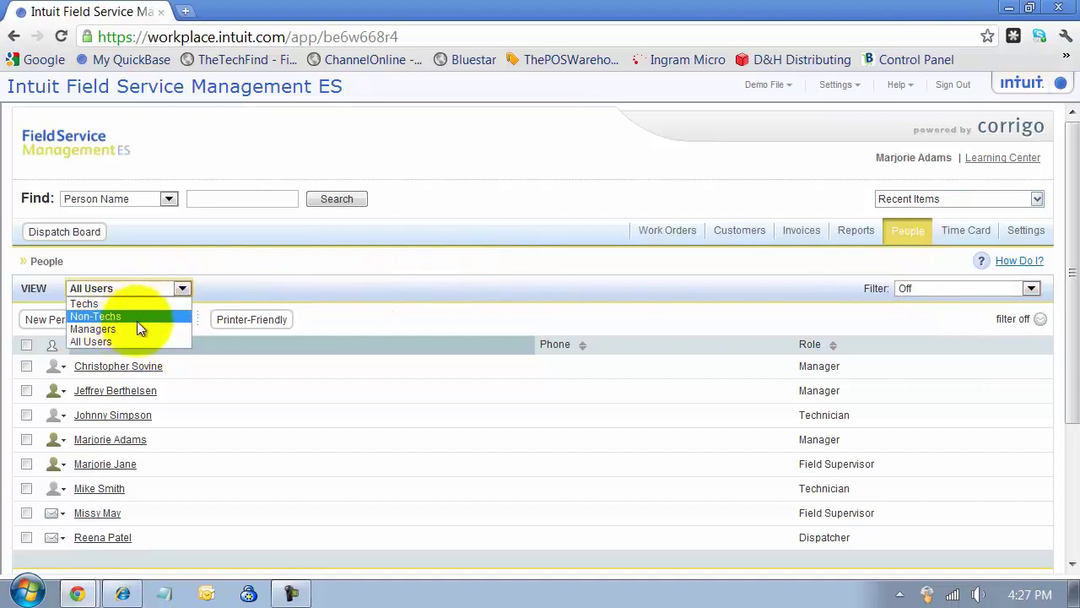
click(139, 343)
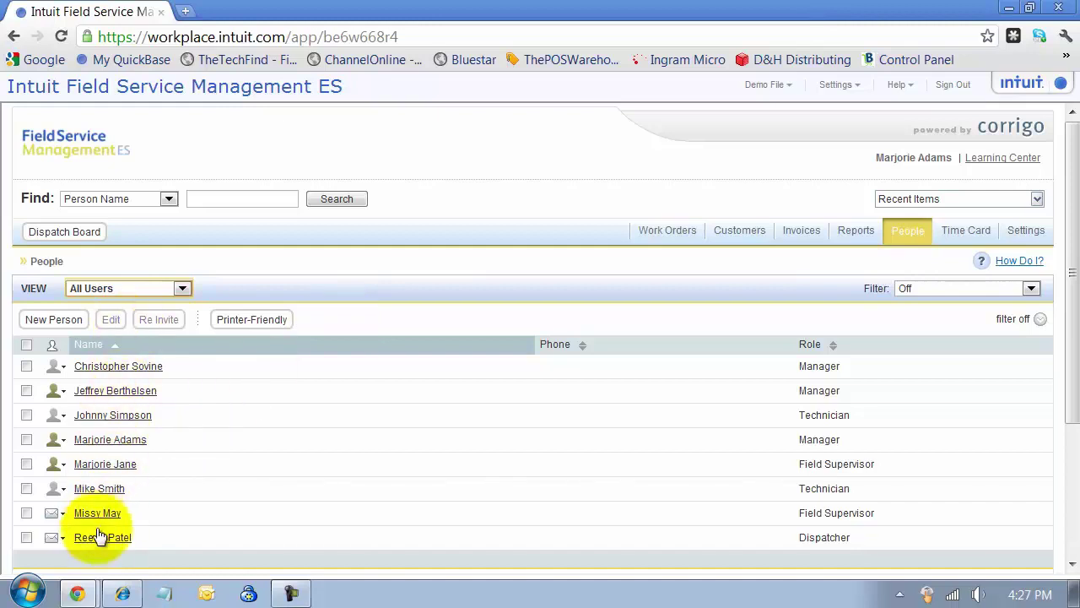
- Review the user status icons, then start adding a new person
mouse_move(54, 415)
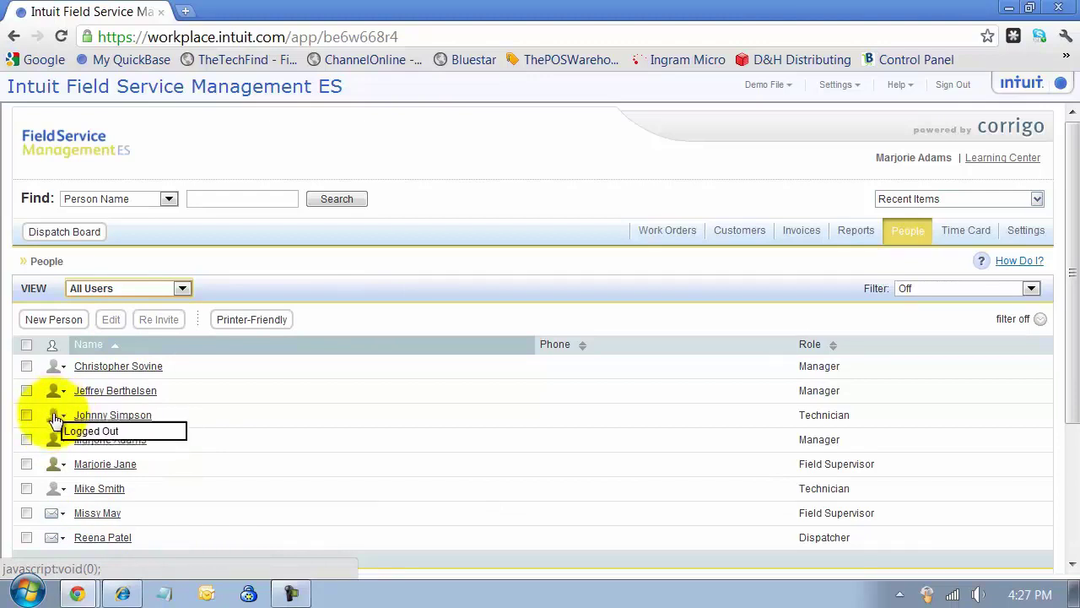
mouse_move(54, 395)
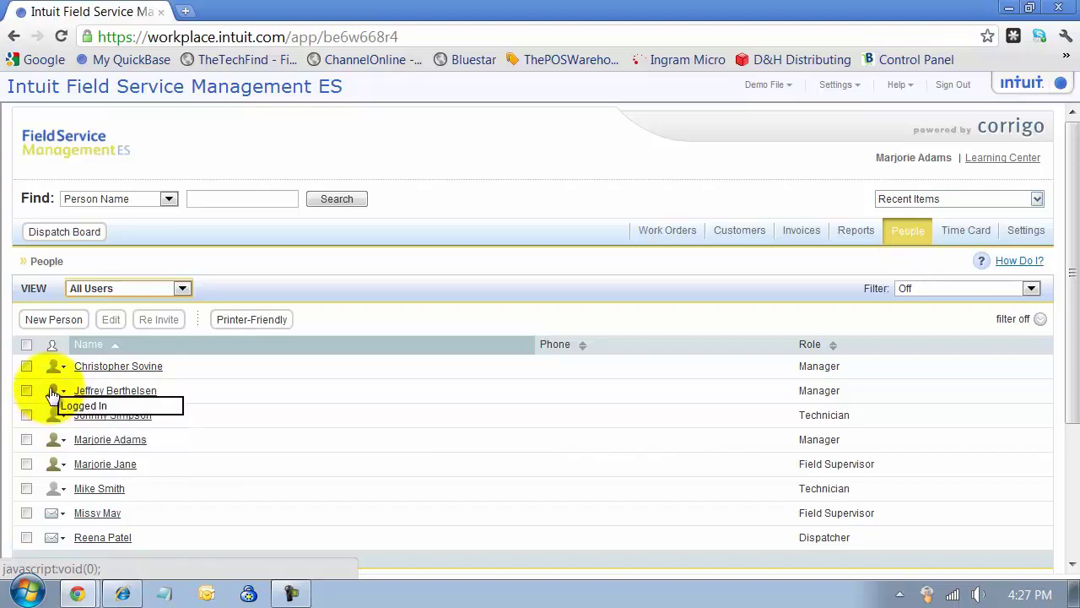
mouse_move(61, 444)
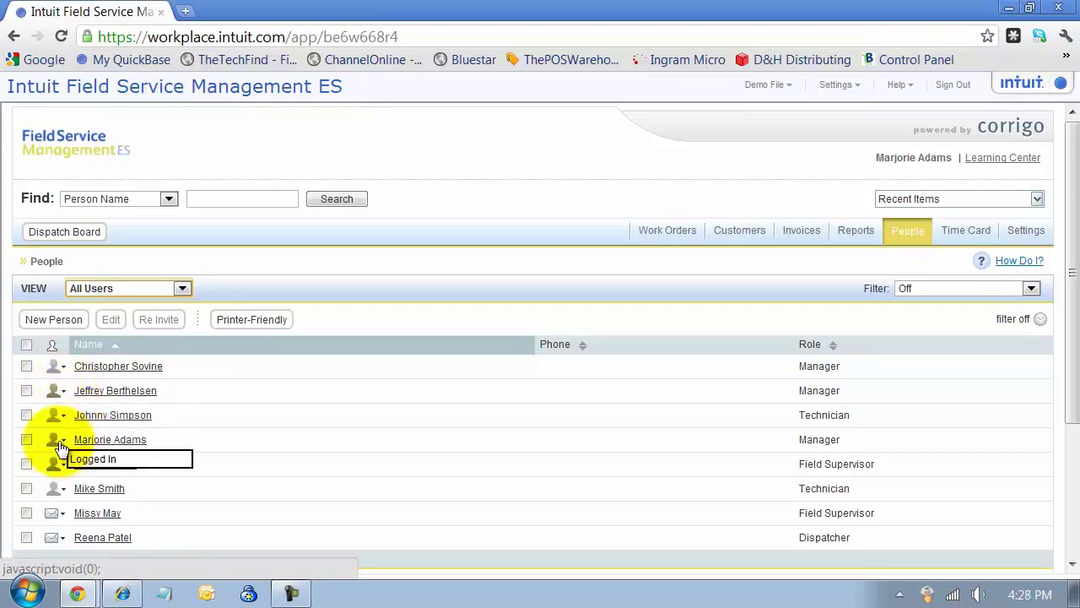
mouse_move(63, 515)
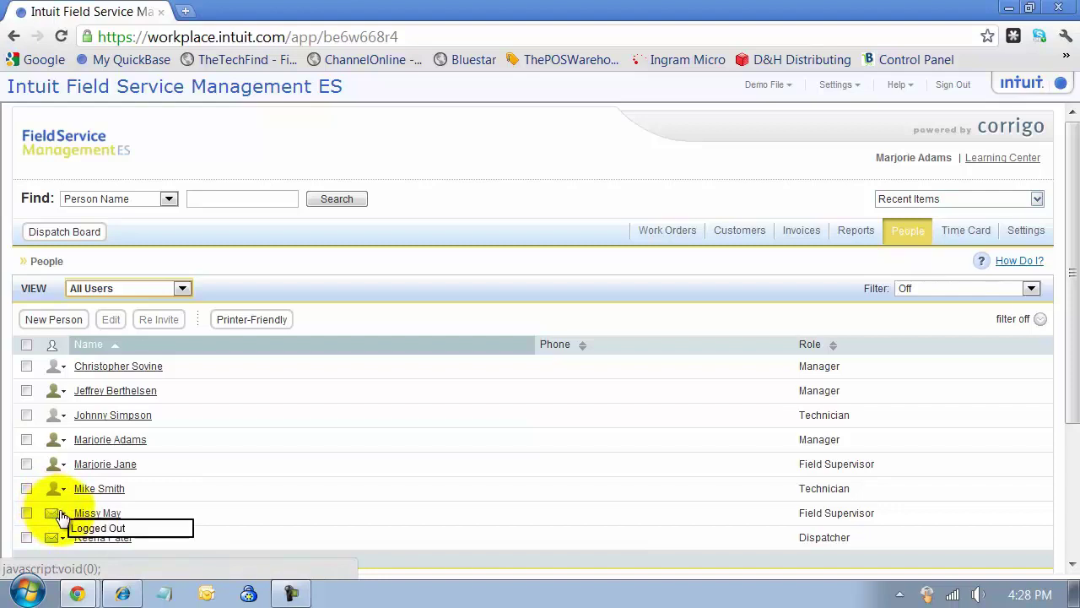
click(55, 323)
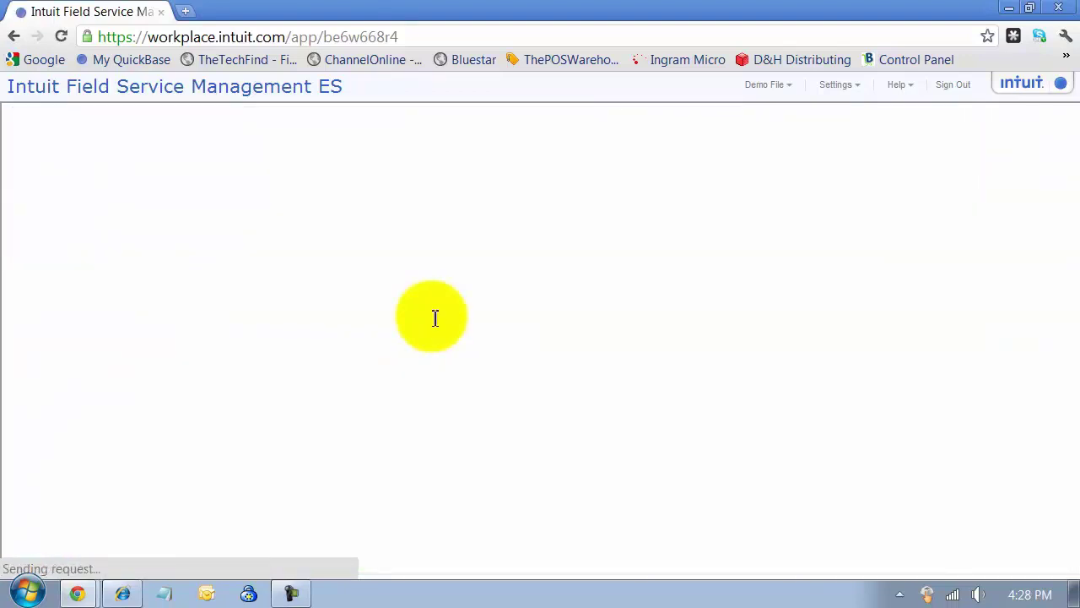
- Highlight the license notices: 20 unused desktop, 22 unused mobile, and no non-login licenses
drag(50, 297, 228, 302)
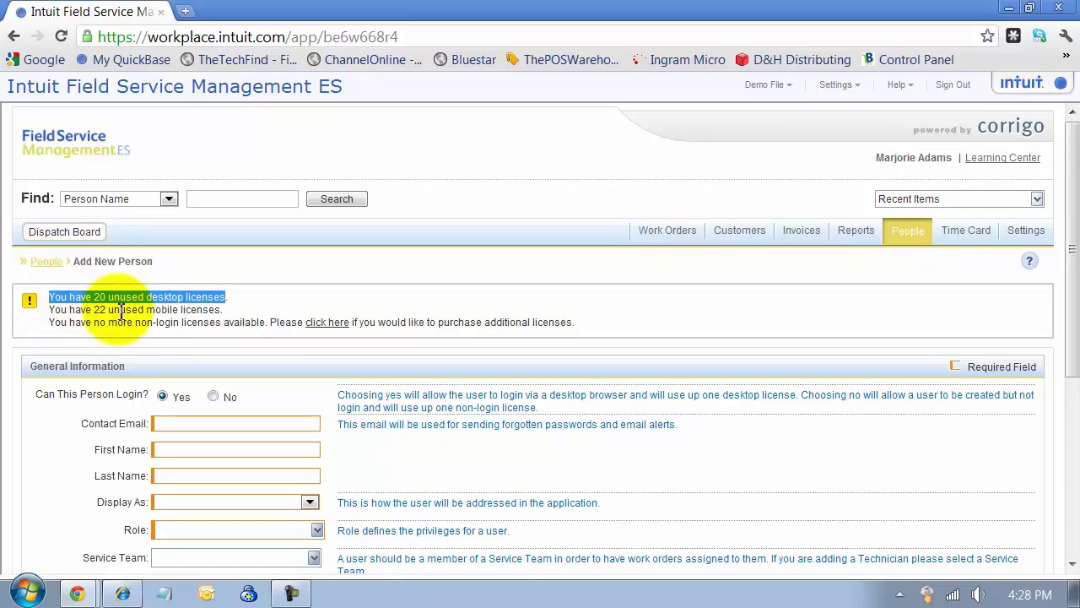
drag(94, 310, 105, 310)
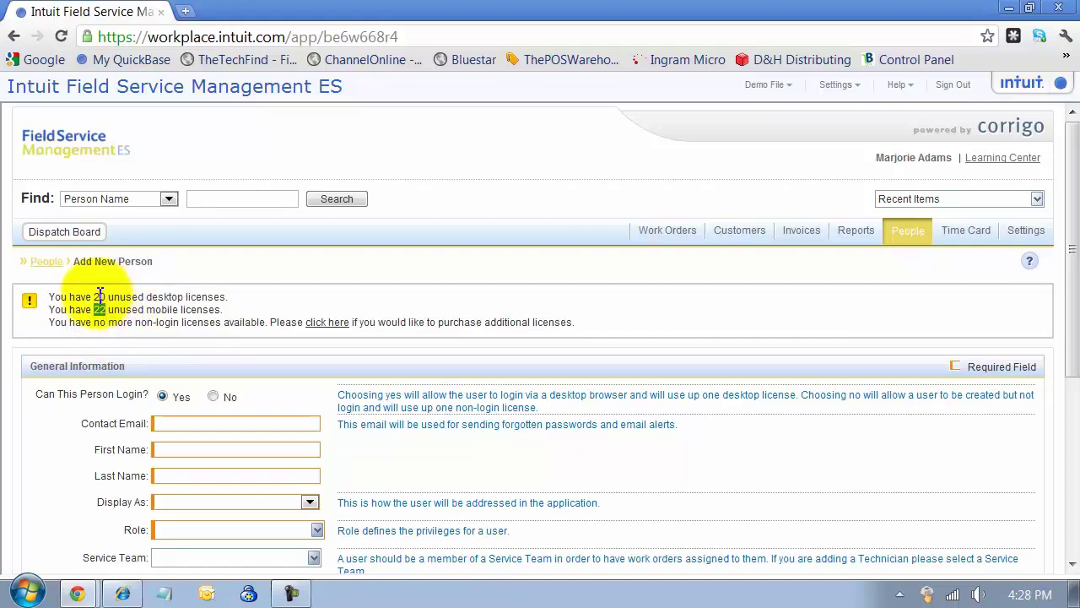
drag(48, 296, 169, 294)
click(228, 290)
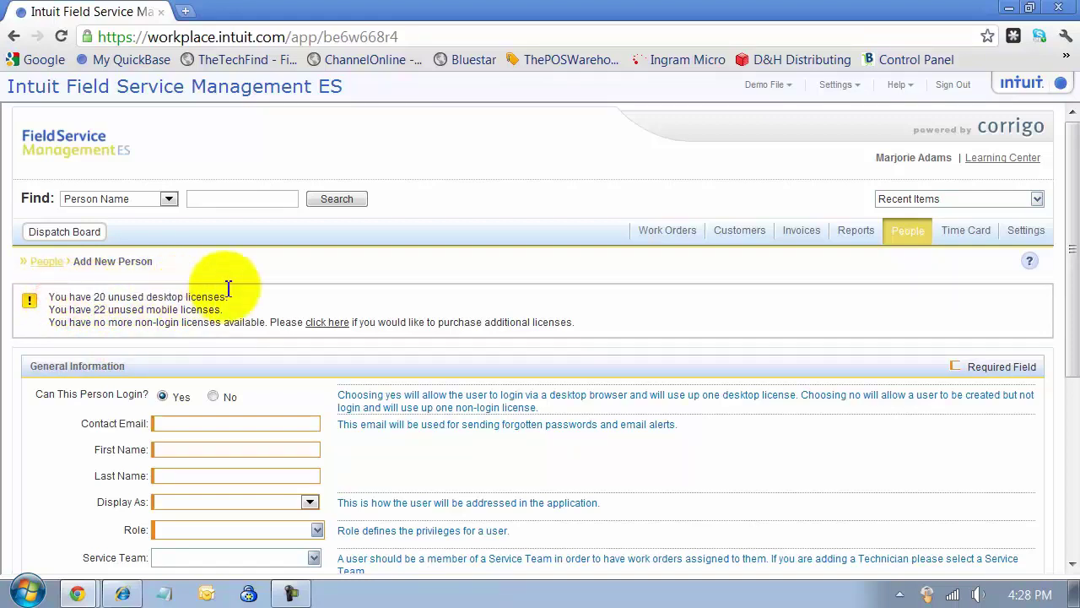
triple_click(224, 292)
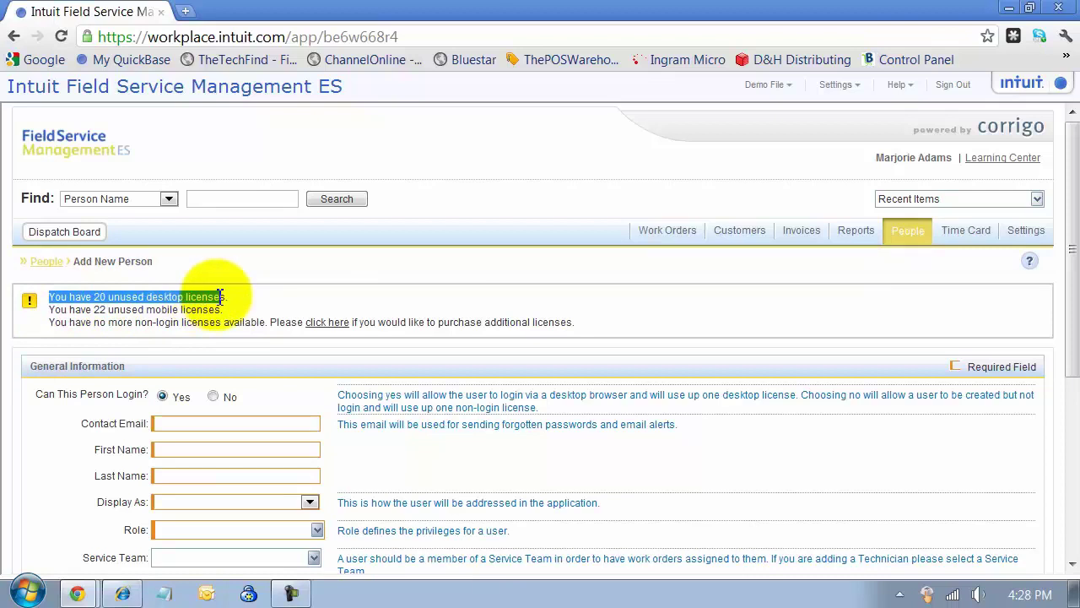
drag(51, 322, 267, 322)
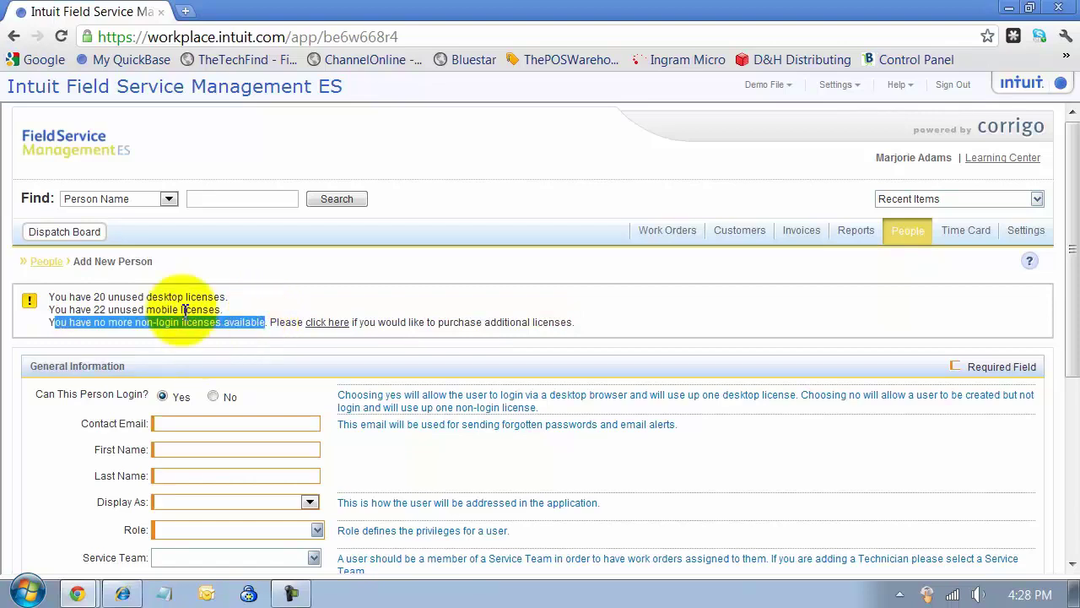
scroll(173, 313, down, 2)
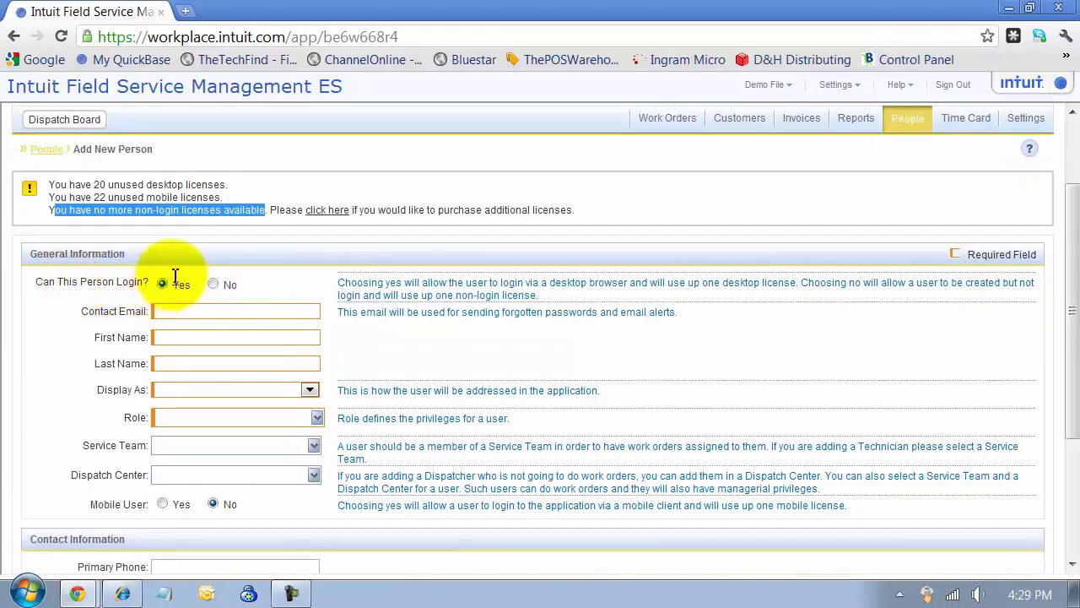
- Enter the new person's email address, first name and last name
click(183, 316)
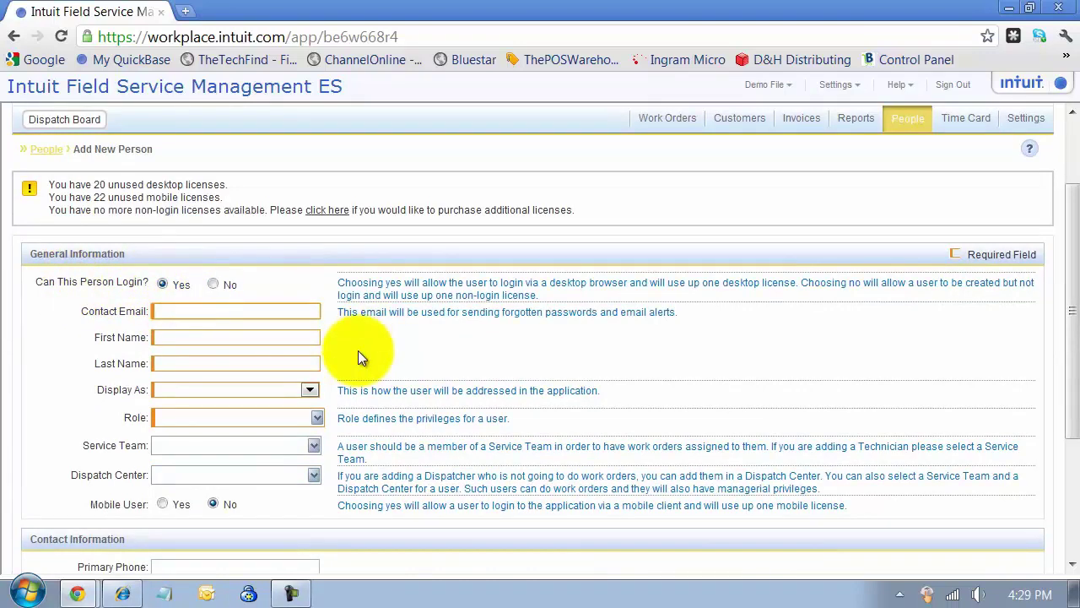
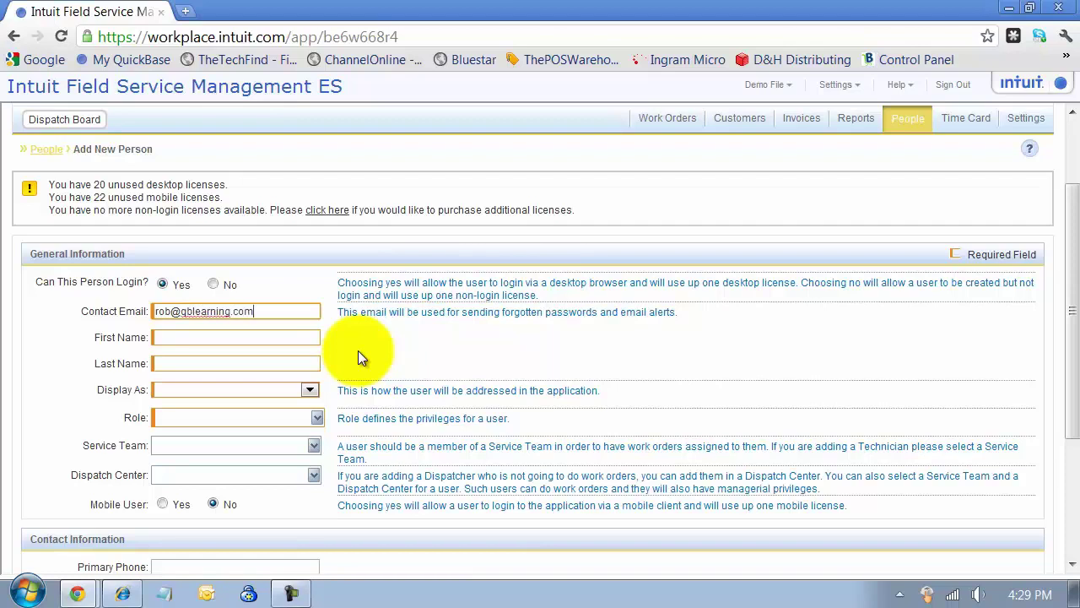
key(Tab)
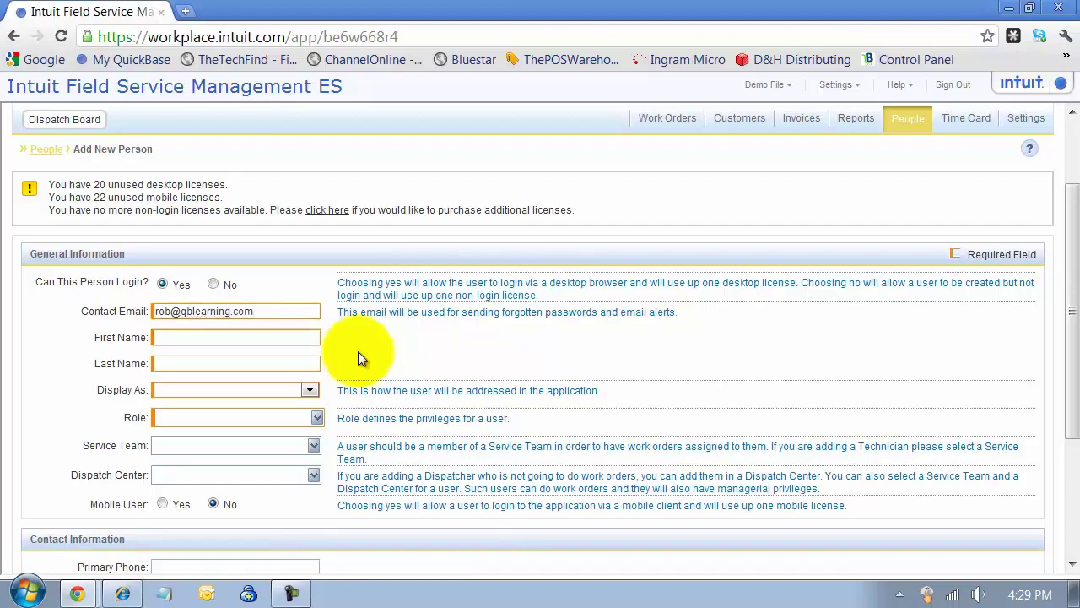
key(Tab)
key(Tab)
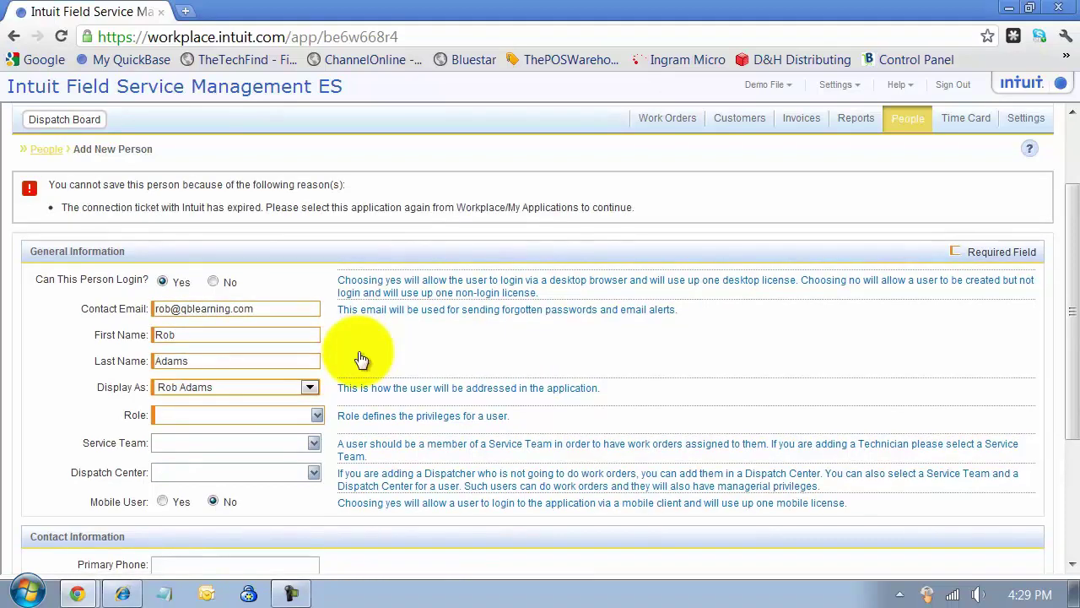
- Assign the Manager role, Evansville service team and Default Dispatch Center
click(315, 414)
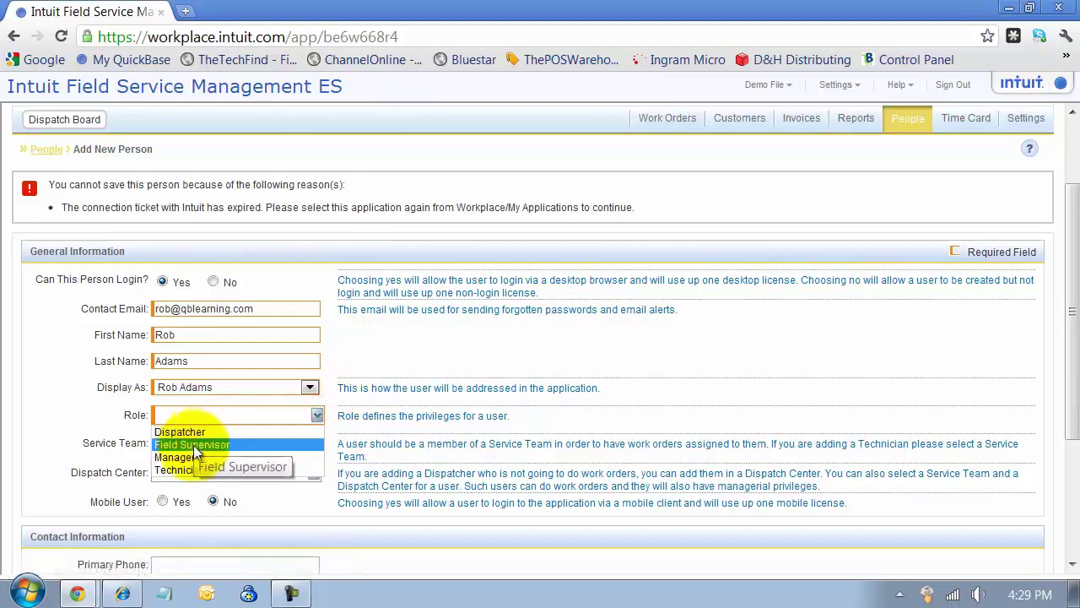
click(176, 457)
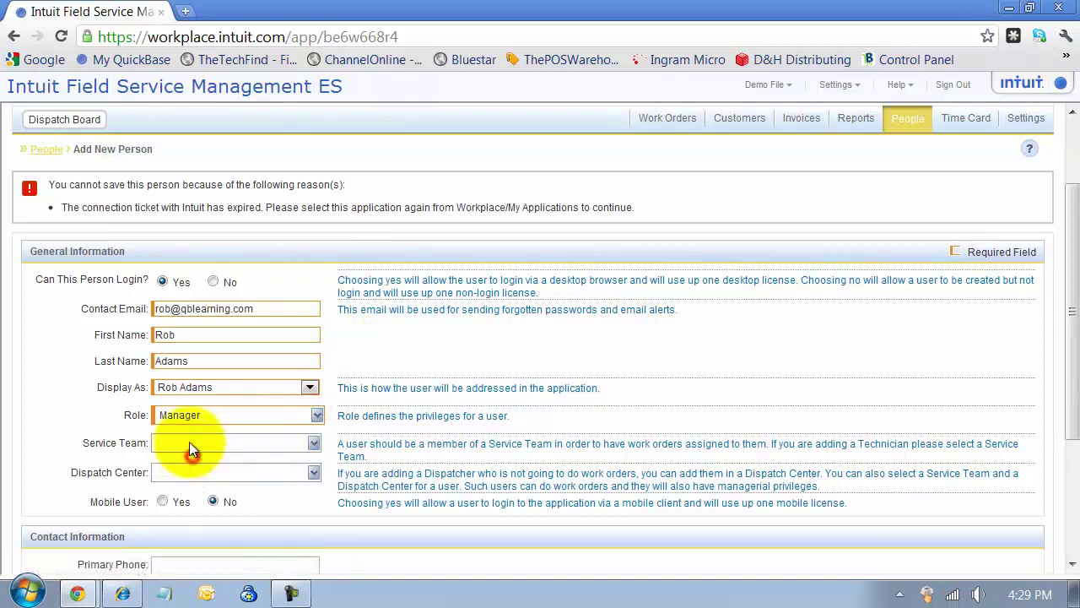
click(316, 441)
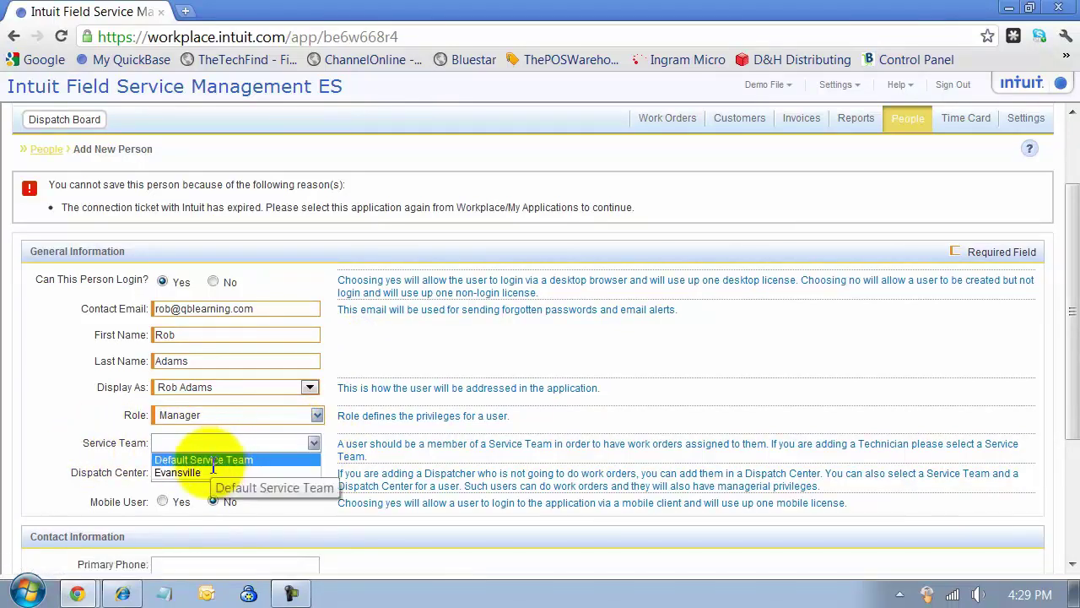
click(206, 472)
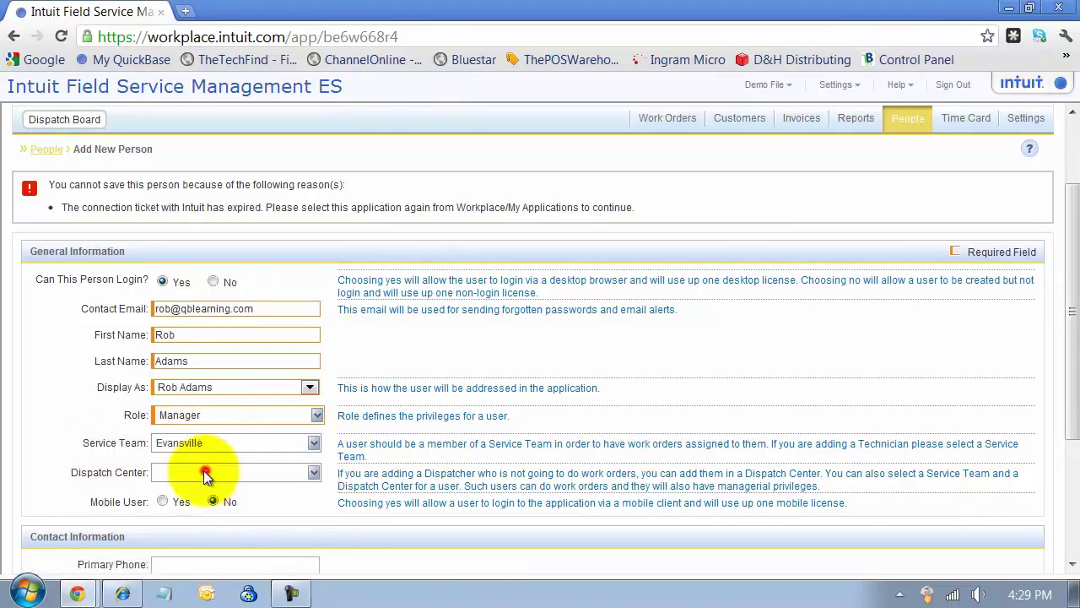
click(313, 474)
click(278, 491)
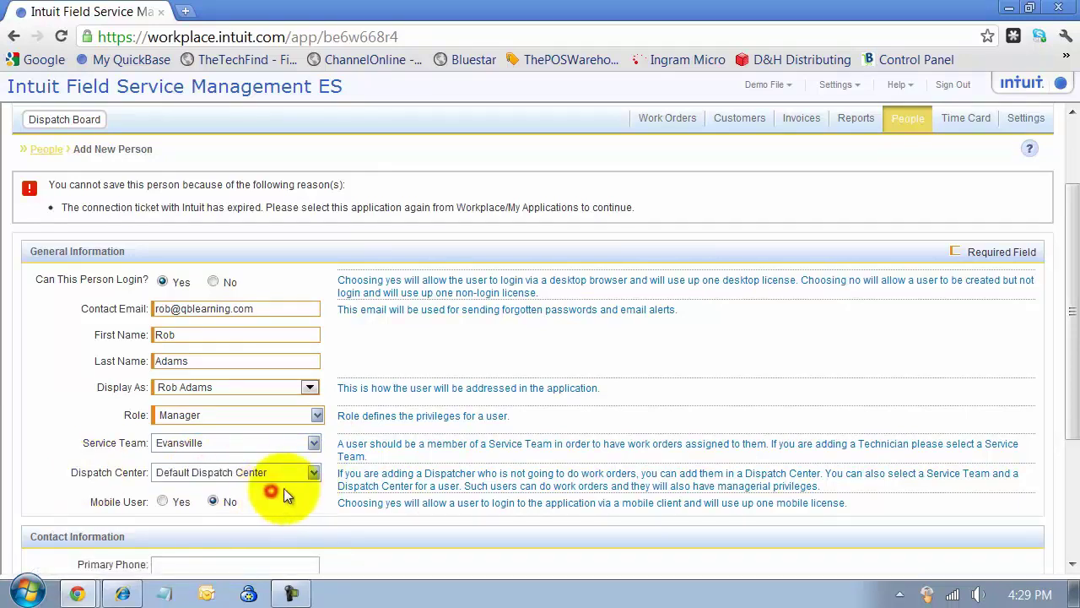
scroll(282, 514, down, 1)
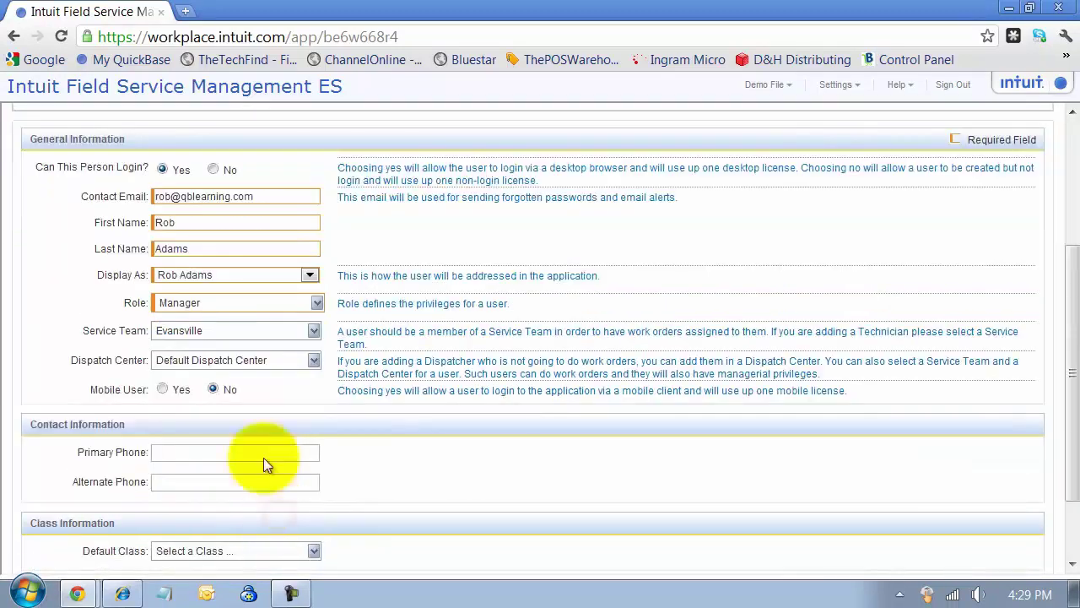
- Make the person a mobile user with default class A:C and submit the invitation
click(162, 388)
scroll(282, 440, down, 1)
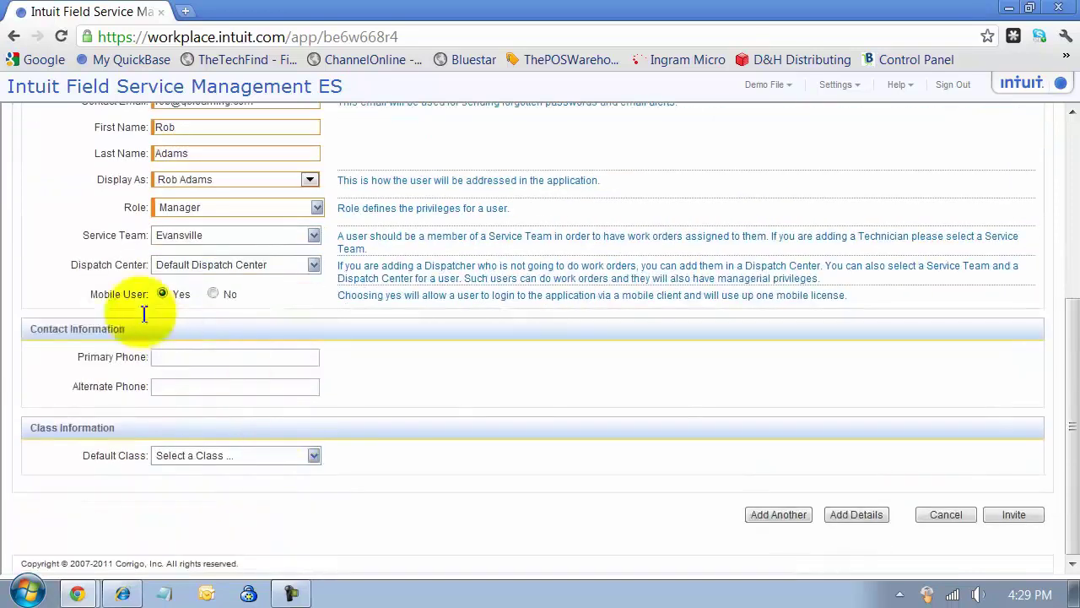
click(207, 360)
click(207, 384)
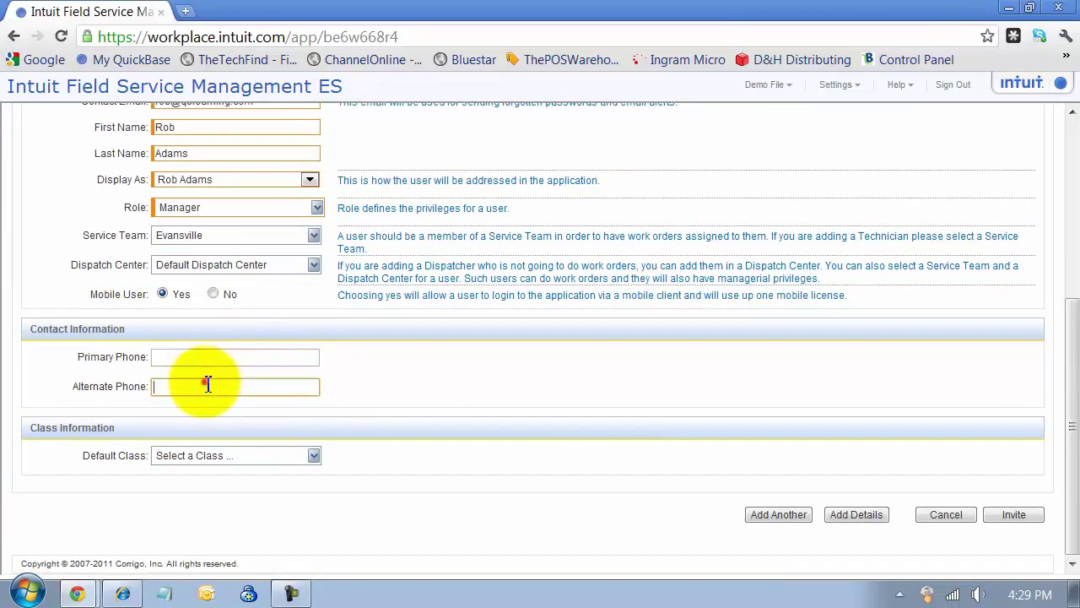
click(314, 455)
click(164, 495)
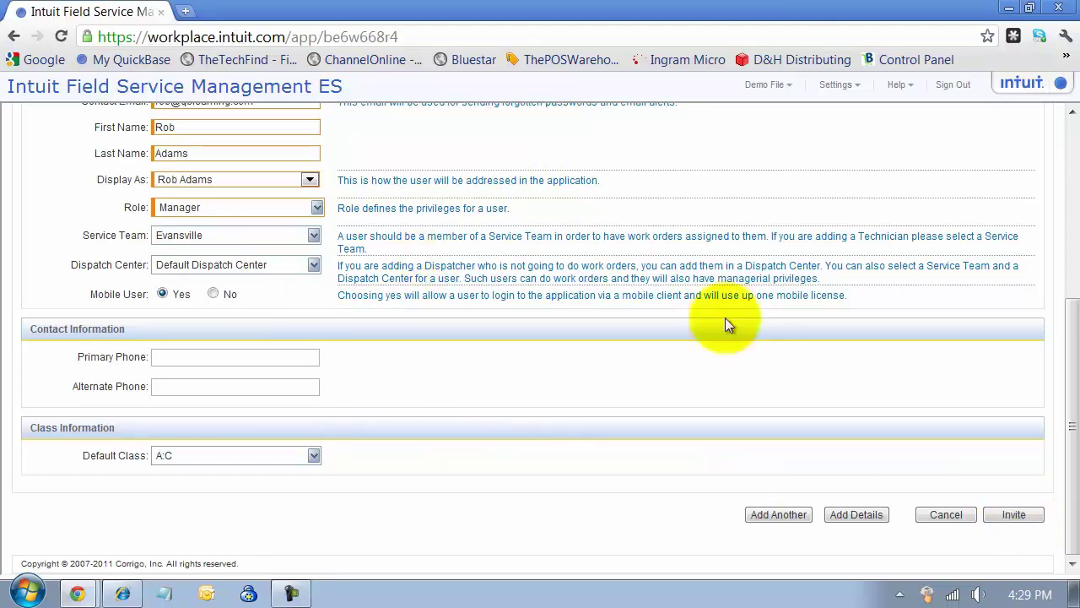
click(996, 517)
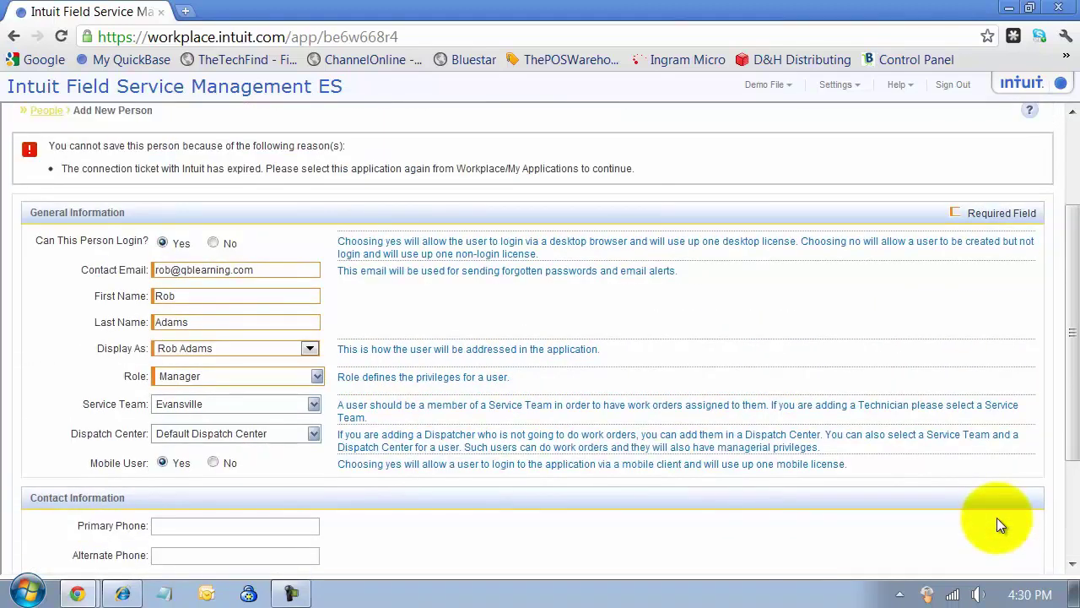
scroll(996, 517, up, 1)
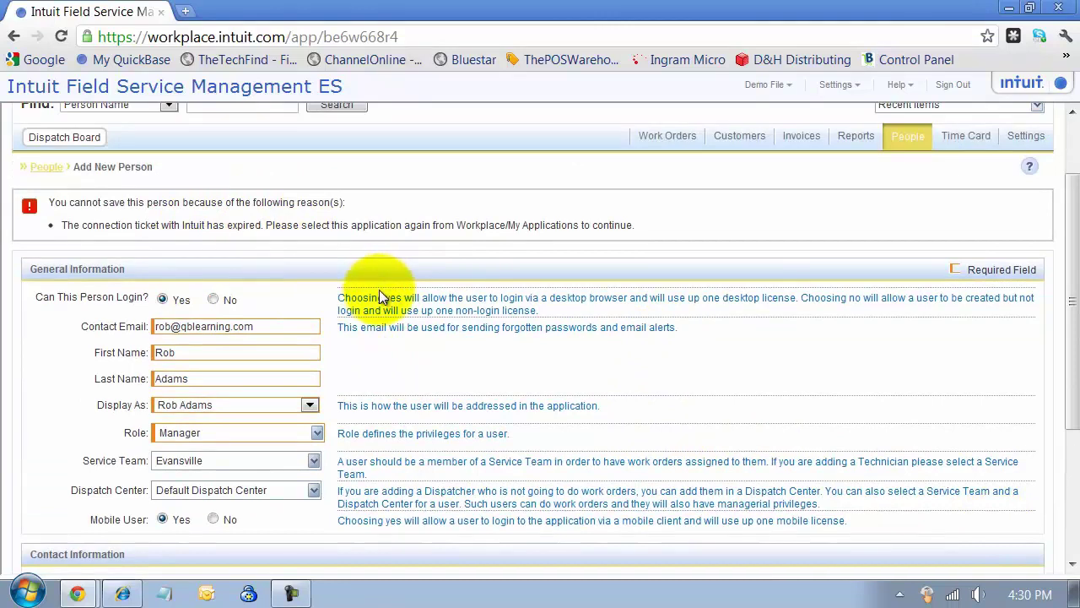
right_click(235, 300)
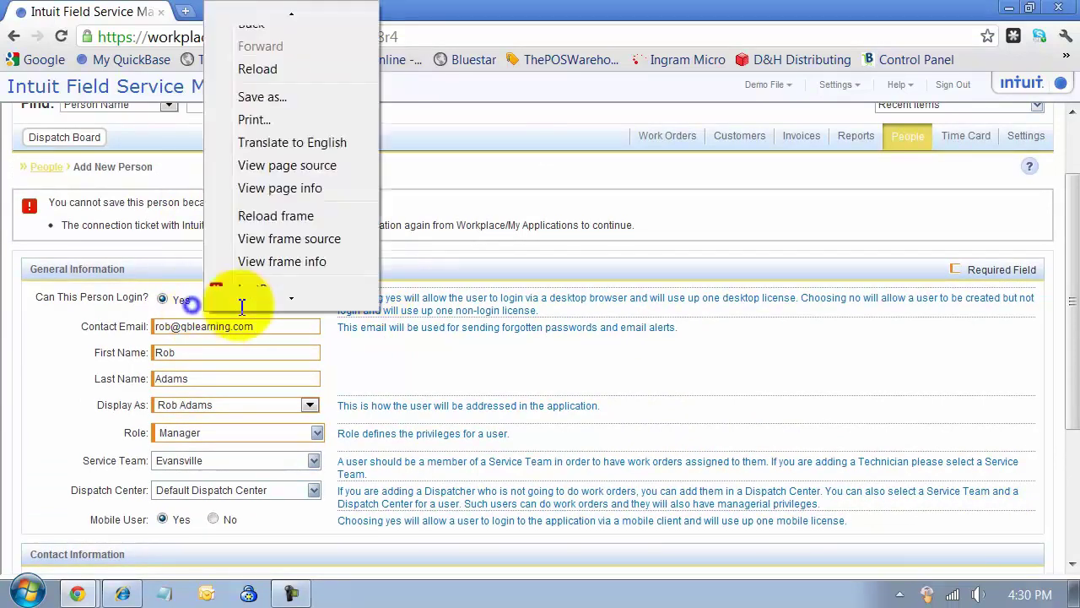
click(395, 304)
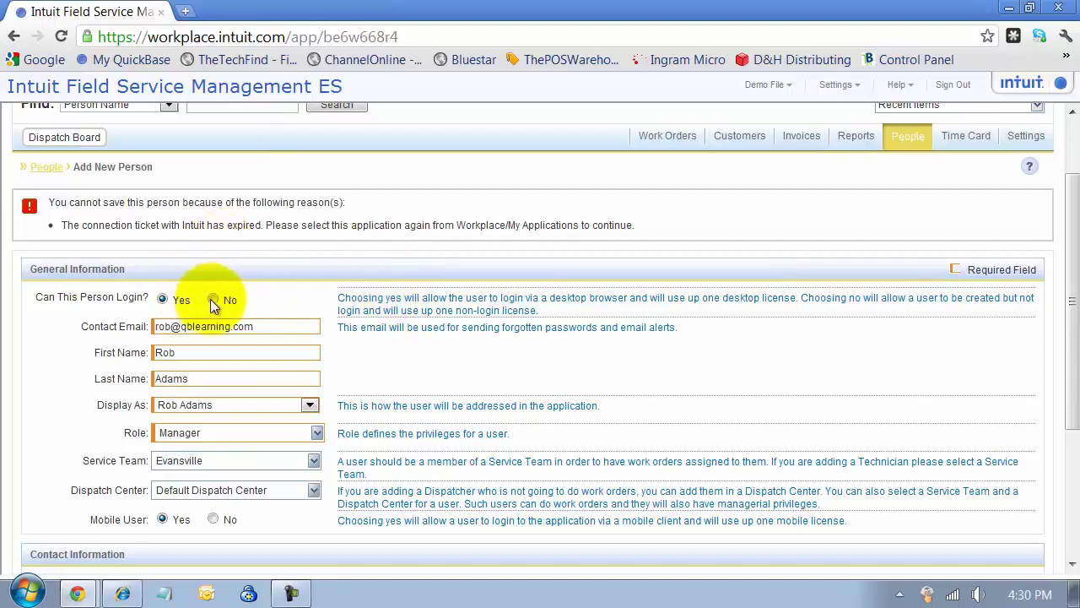